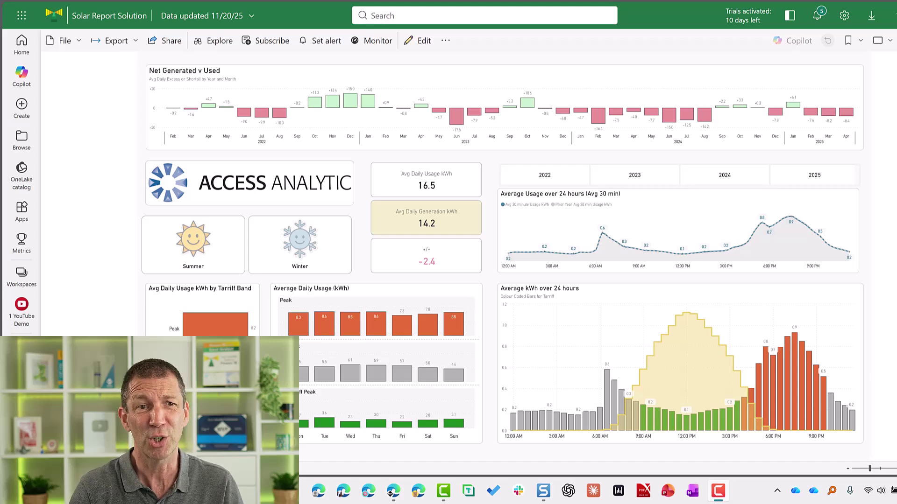
Set the report's share link to Specific people without reshare rights, then try adding the guest's address.
{"action": "left_click", "coordinate": [170, 41]}
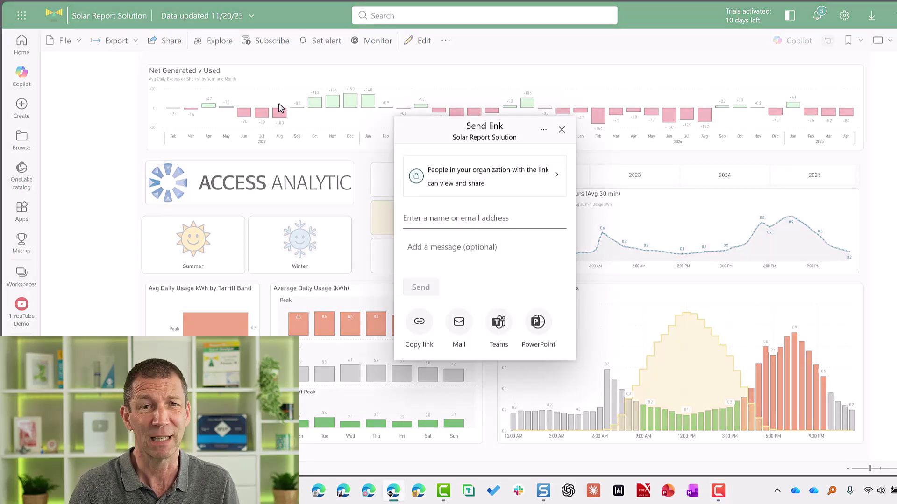
{"action": "left_click", "coordinate": [519, 189]}
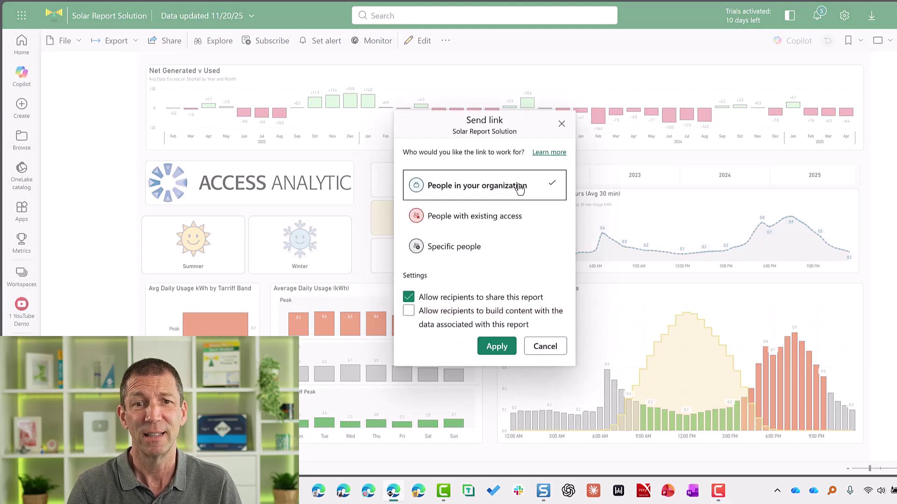
{"action": "left_click", "coordinate": [456, 252]}
{"action": "left_click", "coordinate": [409, 299]}
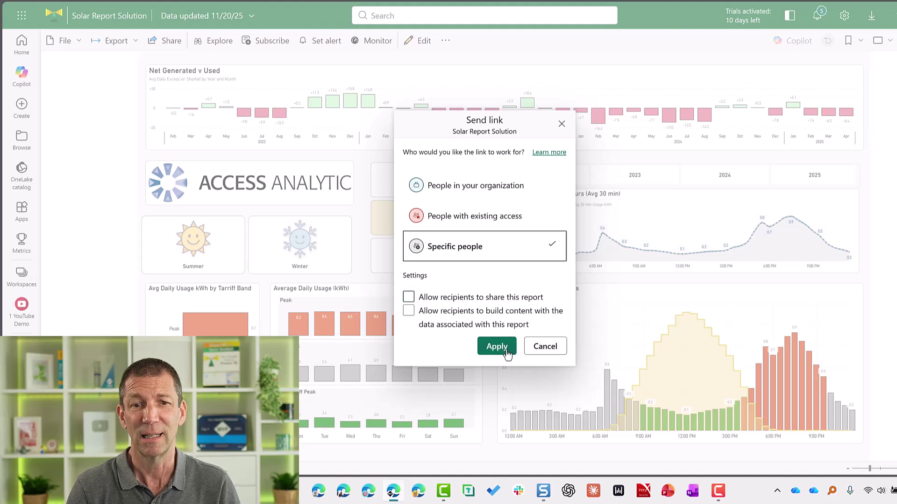
{"action": "left_click", "coordinate": [495, 346]}
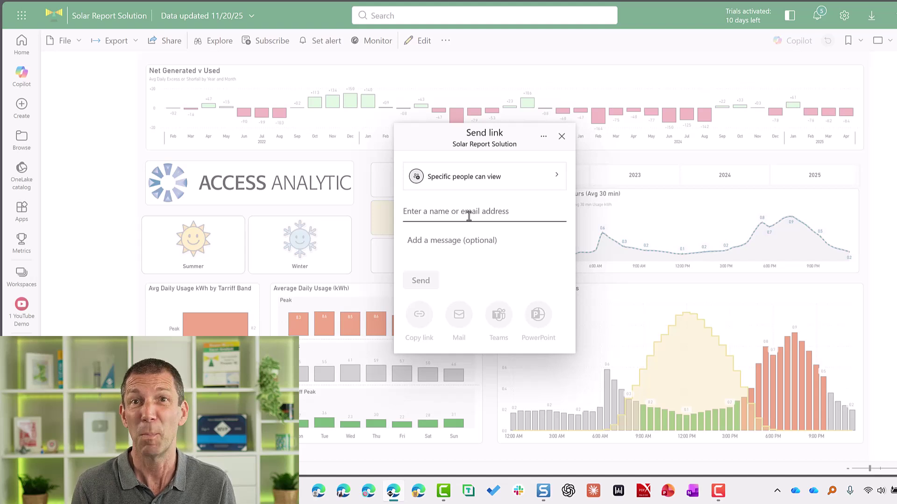
{"action": "type", "text": "whop"}
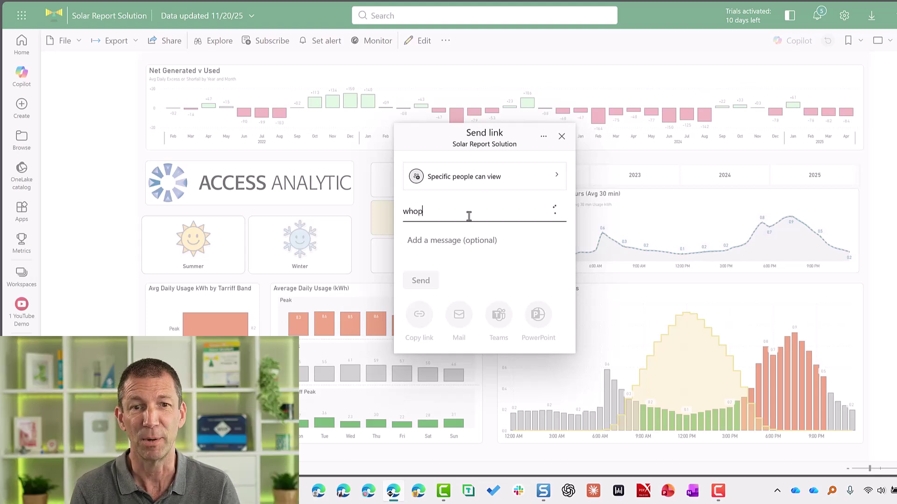
{"action": "key", "text": "Return"}
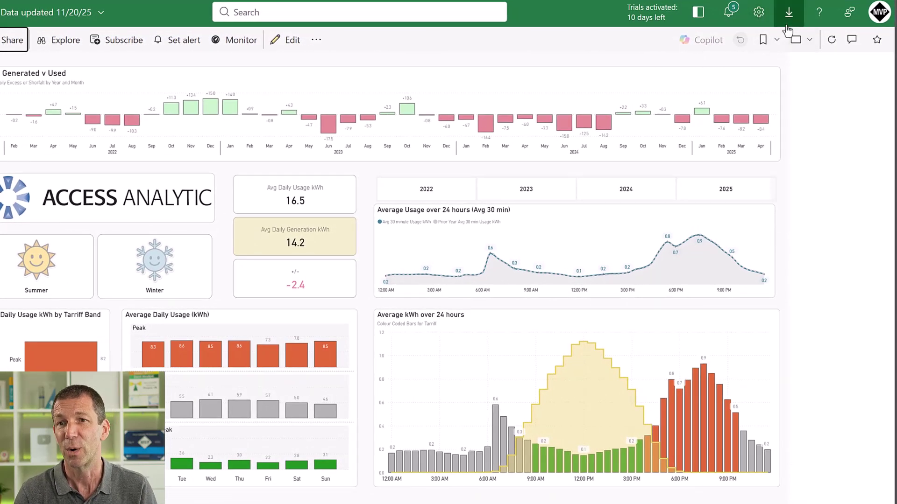
Open the Admin portal tenant settings and filter them by 'external'.
{"action": "left_click", "coordinate": [763, 18]}
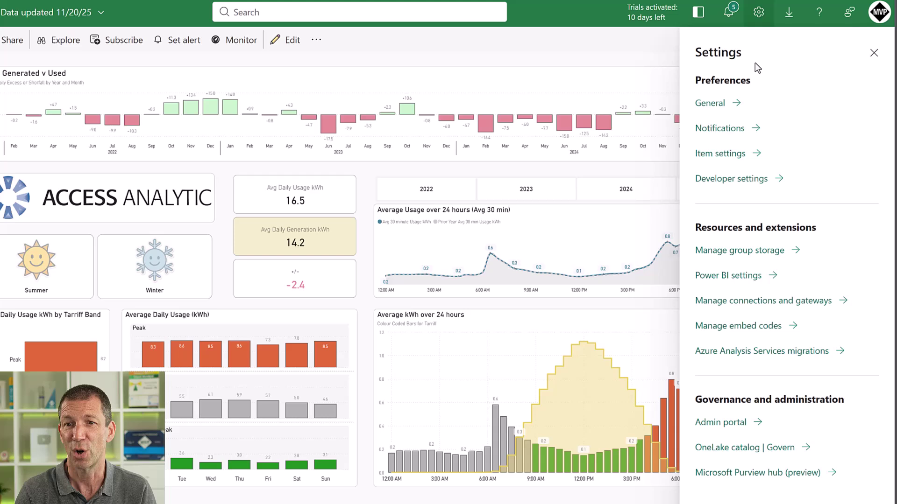
{"action": "left_click", "coordinate": [722, 428]}
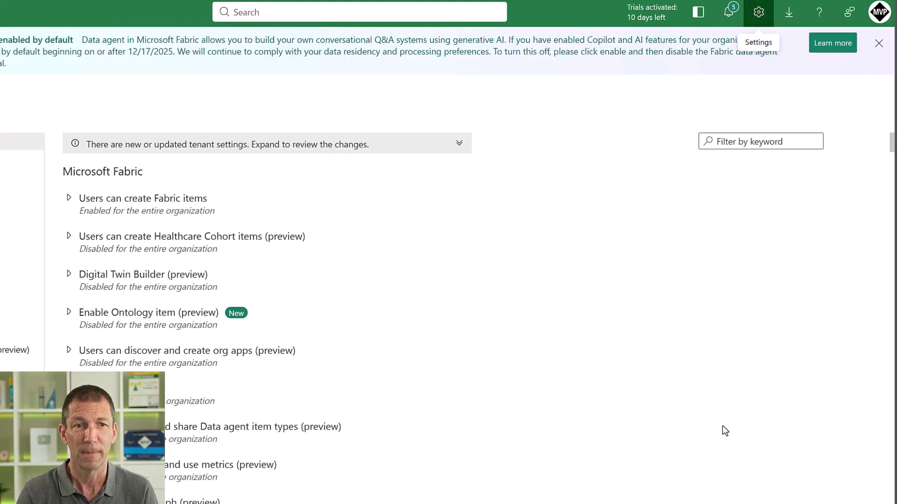
{"action": "left_click", "coordinate": [744, 141]}
{"action": "type", "text": "e"}
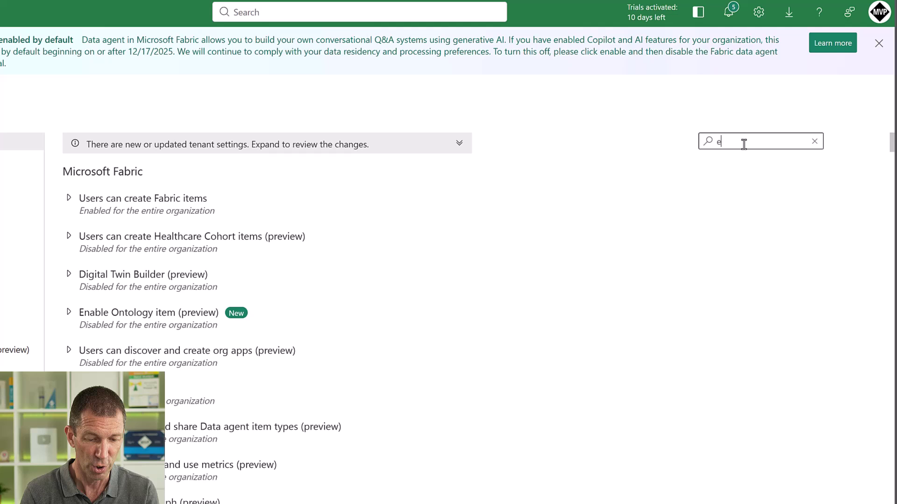
{"action": "type", "text": "xternak"}
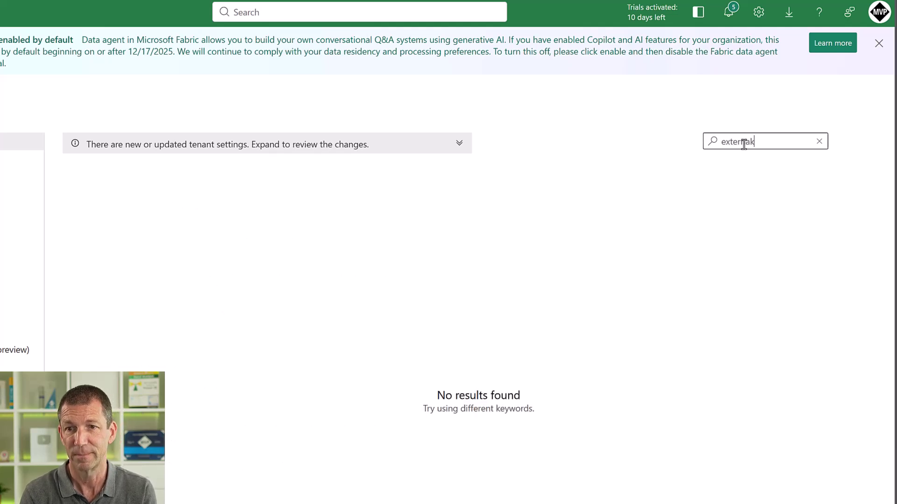
{"action": "key", "text": "BackSpace"}
{"action": "type", "text": "l"}
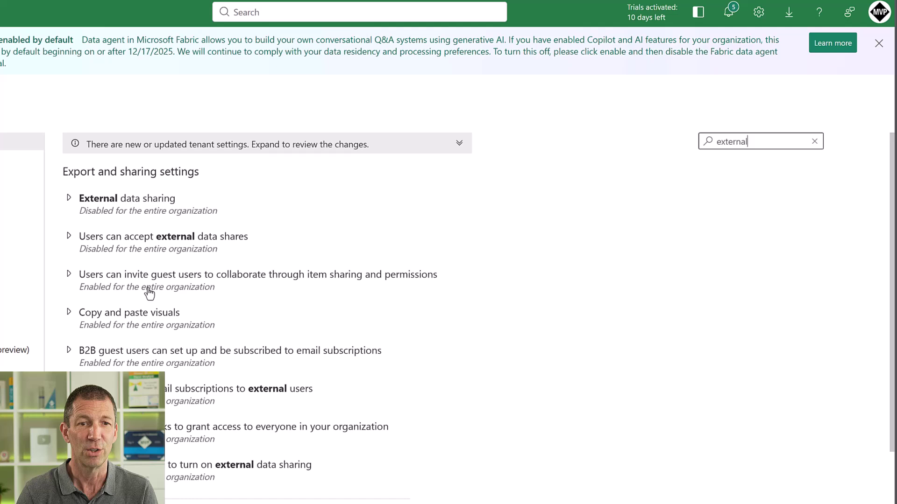
Keep guest invitations via item sharing on for The entire organization, apply, and dismiss the notices.
{"action": "left_click", "coordinate": [212, 280]}
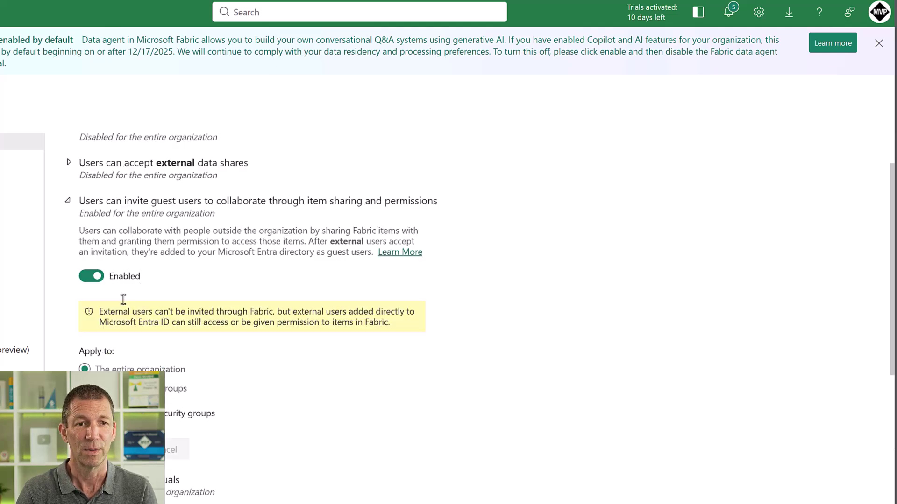
{"action": "scroll", "coordinate": [117, 276], "scroll_direction": "down", "scroll_amount": 1}
{"action": "scroll", "coordinate": [197, 275], "scroll_direction": "down", "scroll_amount": 1}
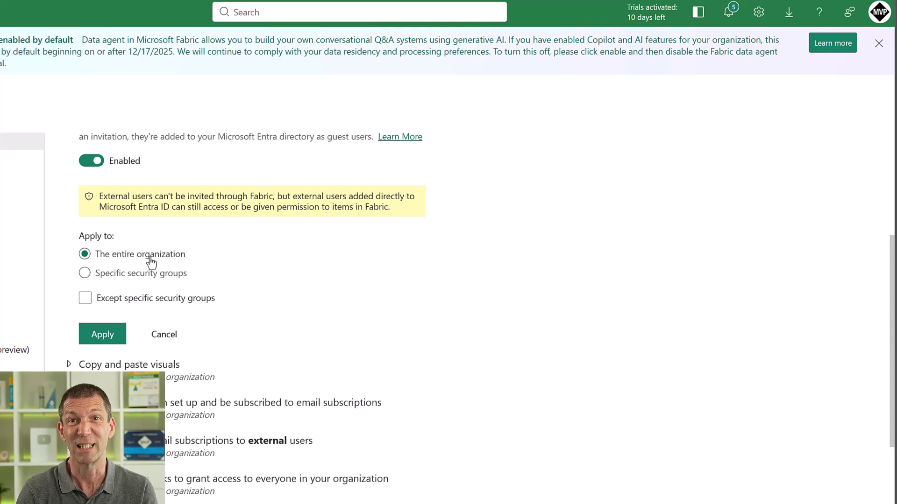
{"action": "left_click", "coordinate": [134, 276]}
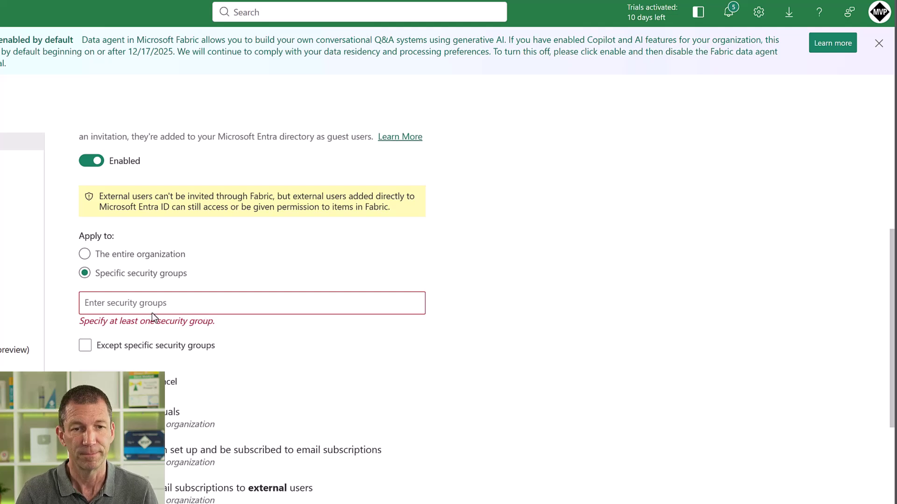
{"action": "left_click", "coordinate": [135, 255]}
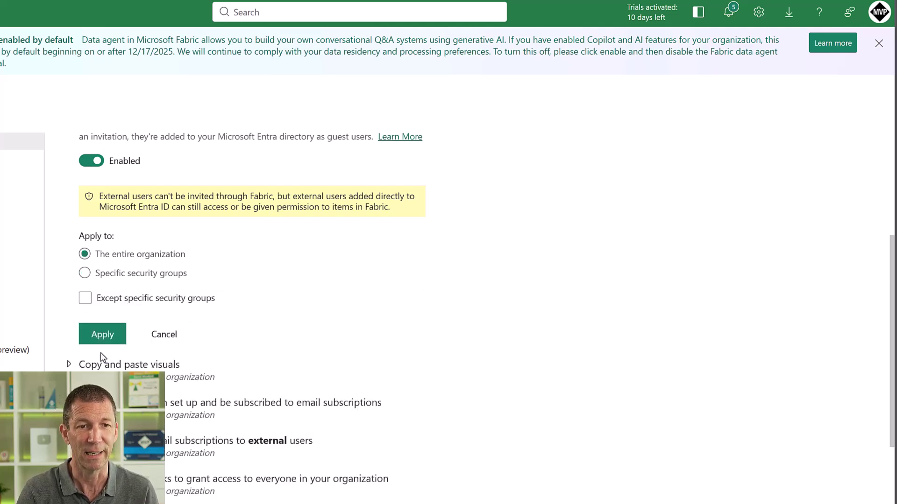
{"action": "left_click", "coordinate": [105, 337]}
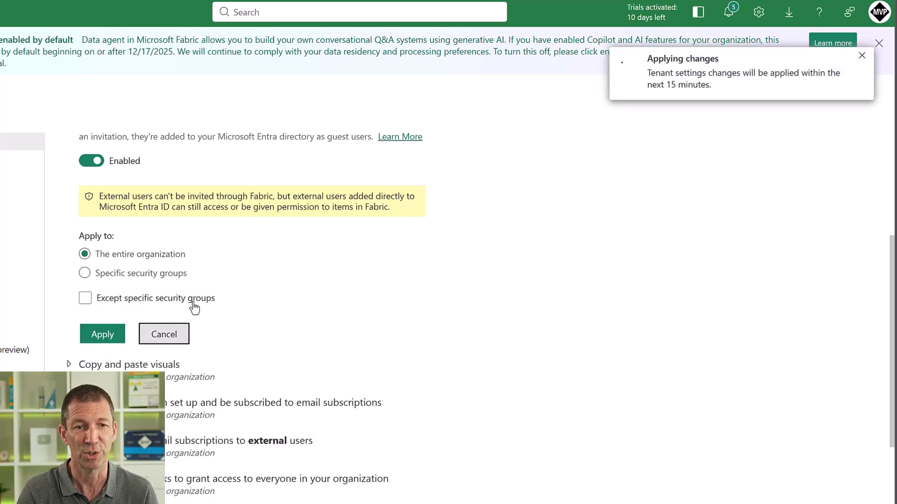
{"action": "left_click", "coordinate": [862, 55]}
{"action": "left_click", "coordinate": [879, 43]}
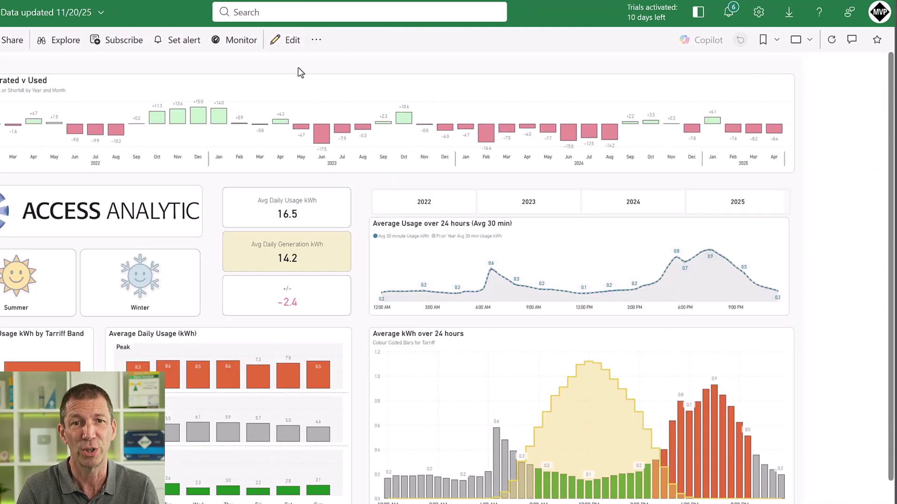
Pin the live report page to a new dashboard named 'External' and go to that dashboard.
{"action": "left_click", "coordinate": [320, 44]}
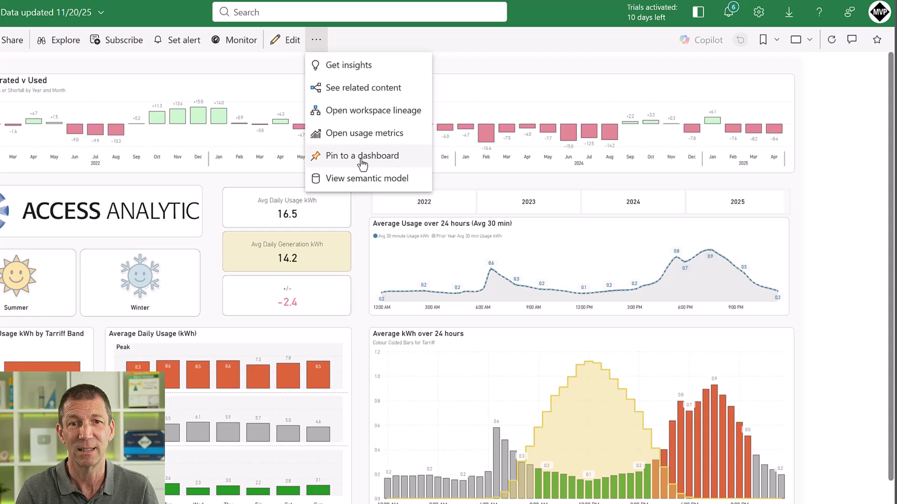
{"action": "left_click", "coordinate": [354, 157]}
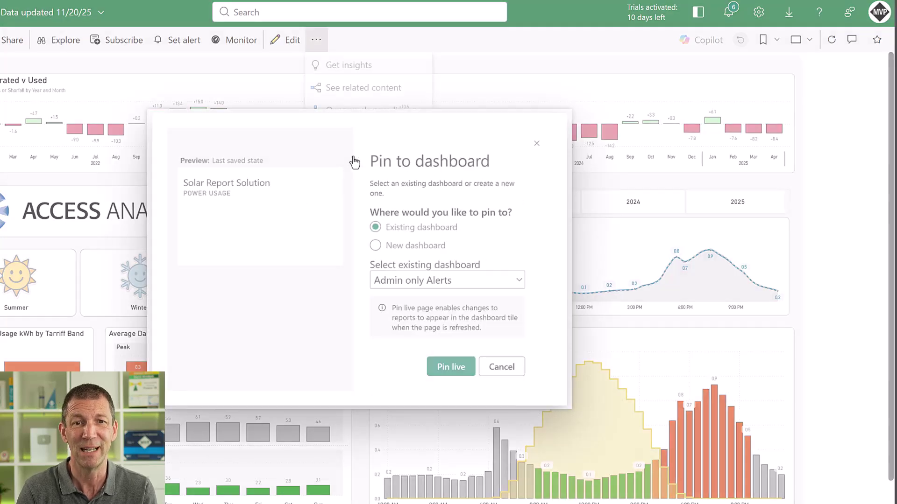
{"action": "left_click", "coordinate": [419, 255]}
{"action": "type", "text": "External"}
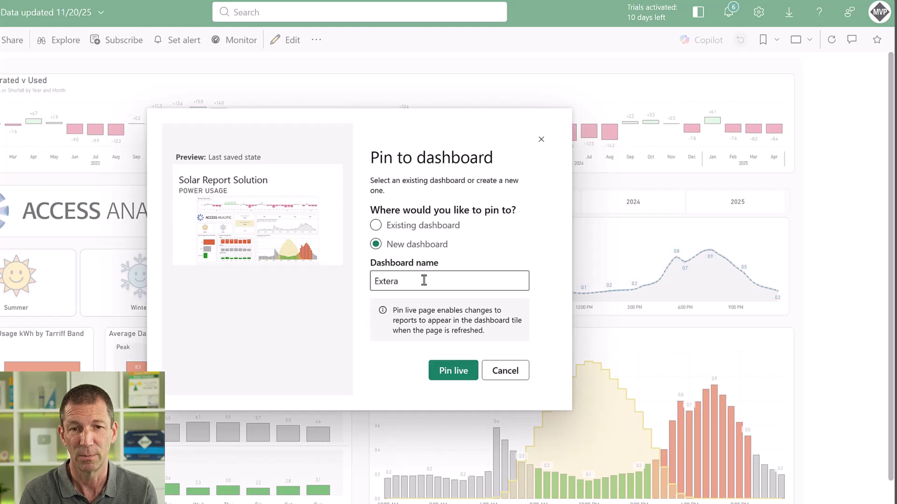
{"action": "left_click", "coordinate": [460, 373]}
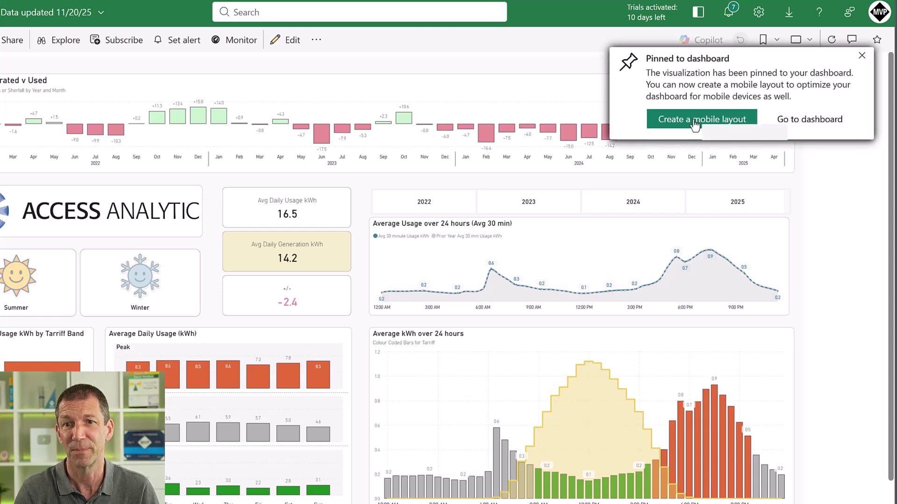
{"action": "left_click", "coordinate": [809, 119]}
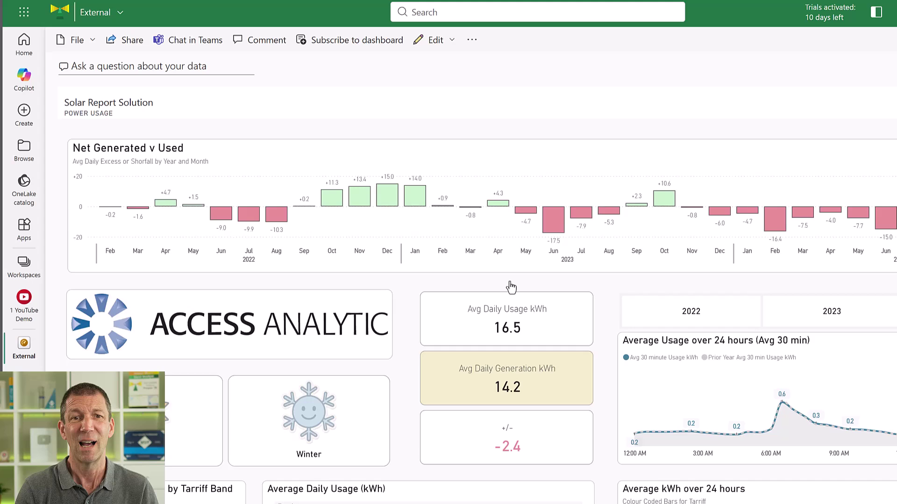
Share the External dashboard with the guest, without reshare or build rights, and with email notification on.
{"action": "key", "text": "ctrl+minus"}
{"action": "key", "text": "ctrl+minus"}
{"action": "key", "text": "ctrl+minus"}
{"action": "key", "text": "ctrl+plus"}
{"action": "key", "text": "ctrl+plus"}
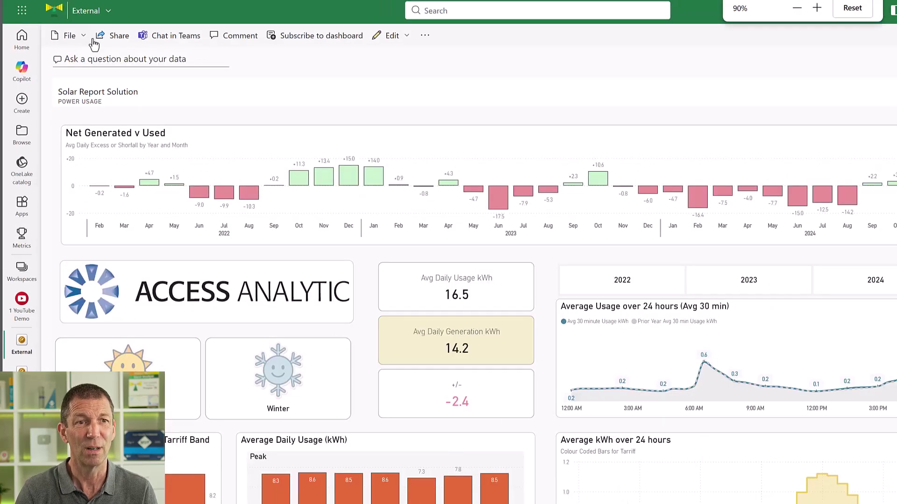
{"action": "left_click", "coordinate": [103, 38]}
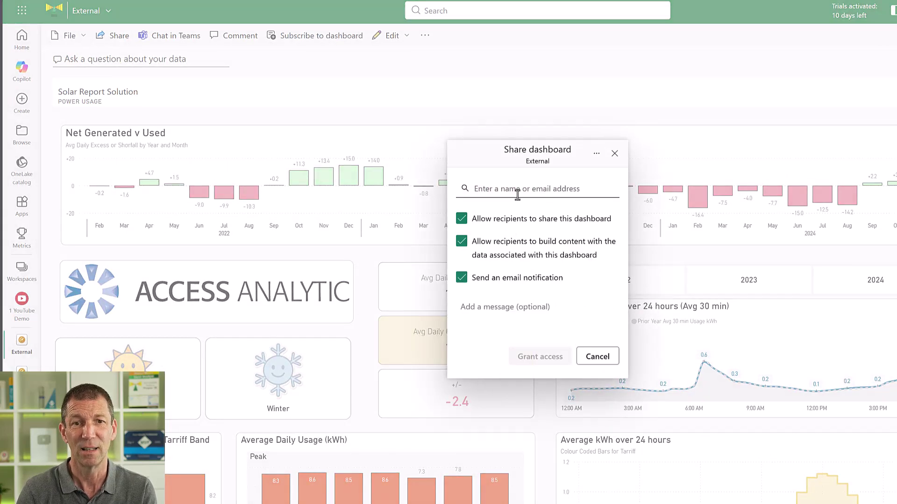
{"action": "left_click", "coordinate": [476, 223]}
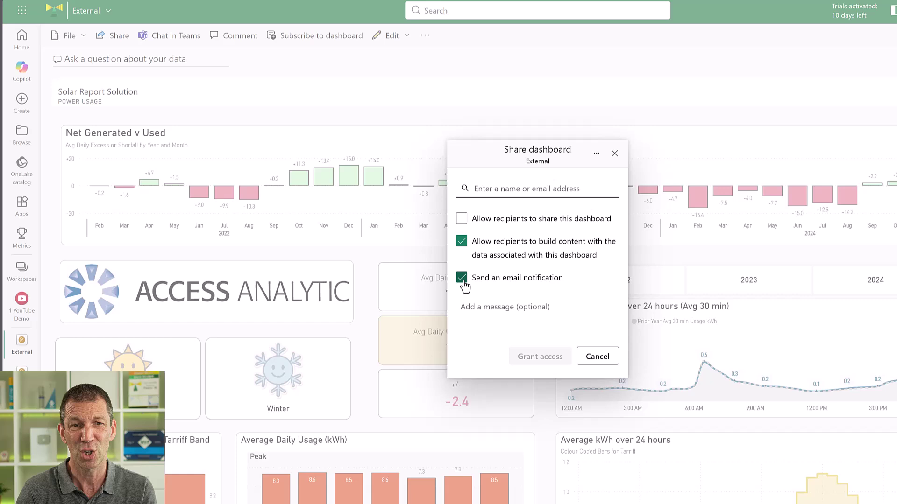
{"action": "left_click", "coordinate": [464, 279]}
{"action": "left_click", "coordinate": [462, 278]}
{"action": "left_click", "coordinate": [461, 241]}
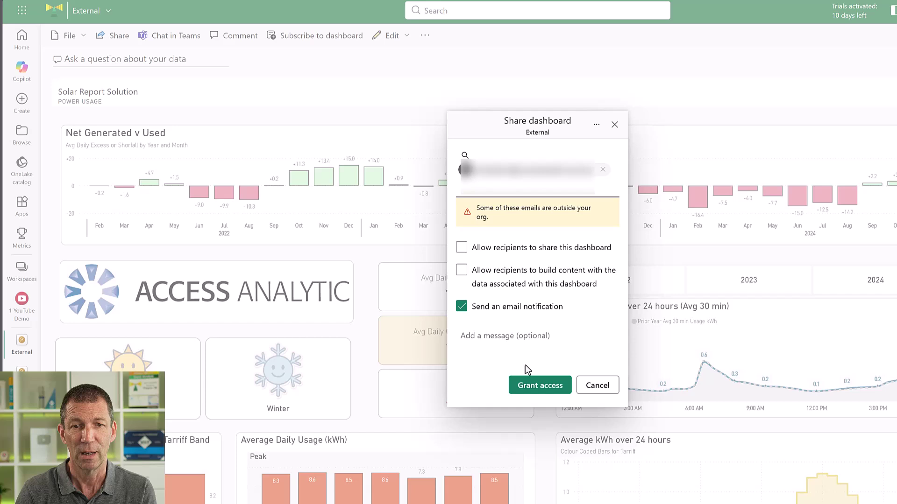
{"action": "left_click", "coordinate": [540, 387]}
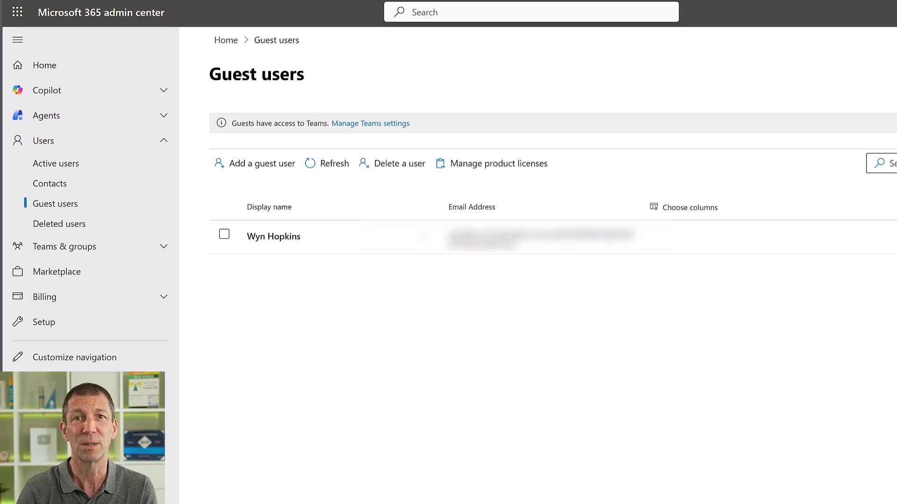
Switch to the Azure portal's All users list, where the guest appears with user type Guest.
{"action": "left_click", "coordinate": [233, 0]}
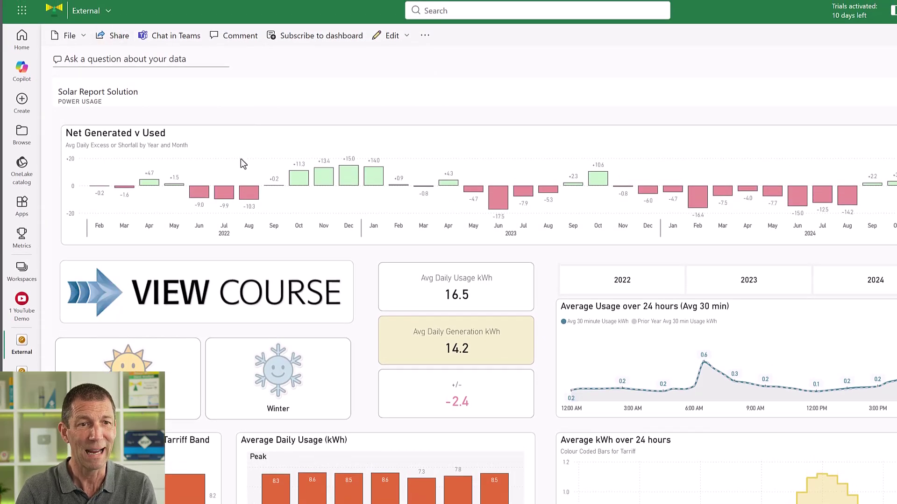
Open Solar Report Solution and set its share link to Specific people.
{"action": "left_click", "coordinate": [232, 116]}
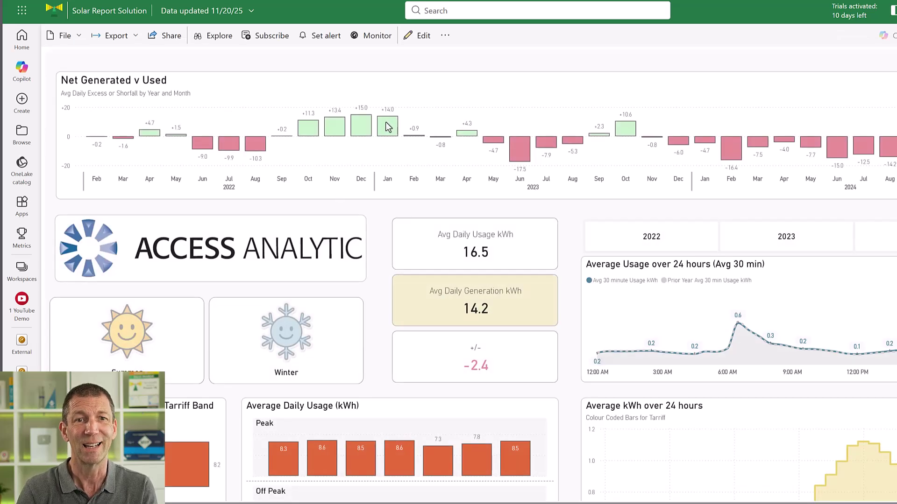
{"action": "left_click", "coordinate": [171, 37]}
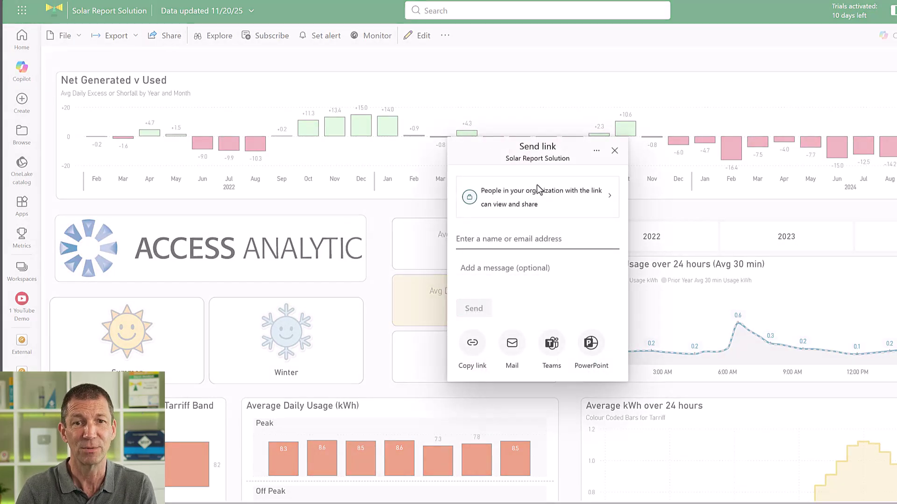
{"action": "left_click", "coordinate": [599, 209]}
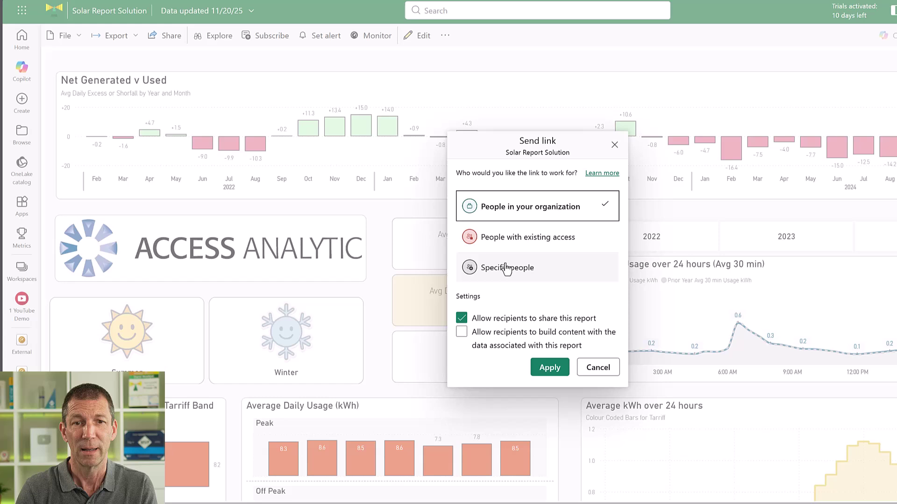
{"action": "left_click", "coordinate": [495, 279]}
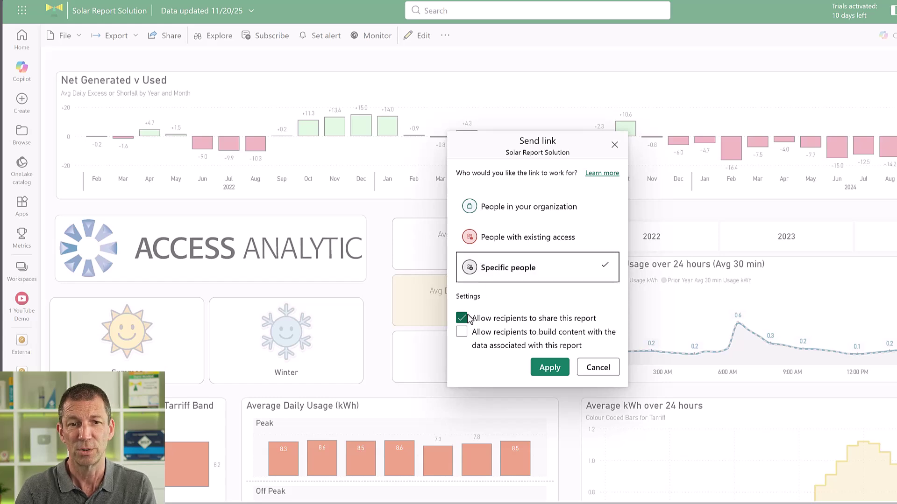
{"action": "left_click", "coordinate": [557, 366]}
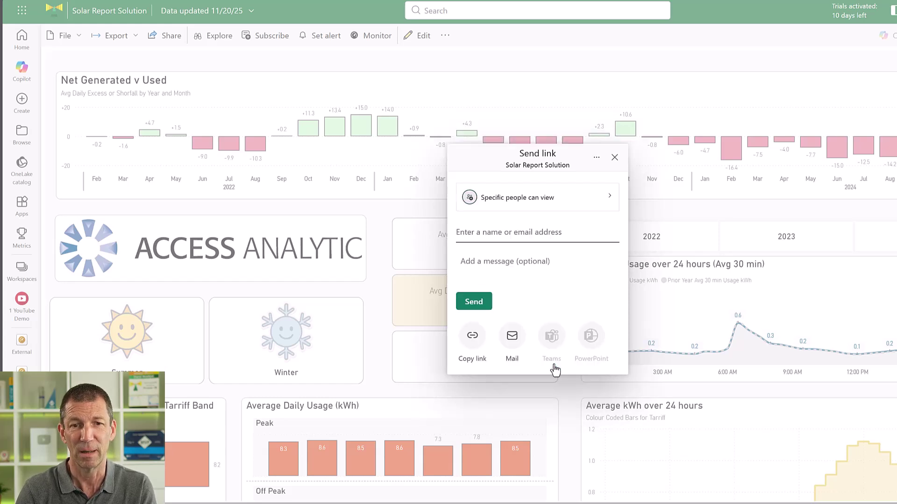
Add the guest as recipient, send the link, and close the confirmation.
{"action": "left_click", "coordinate": [501, 234]}
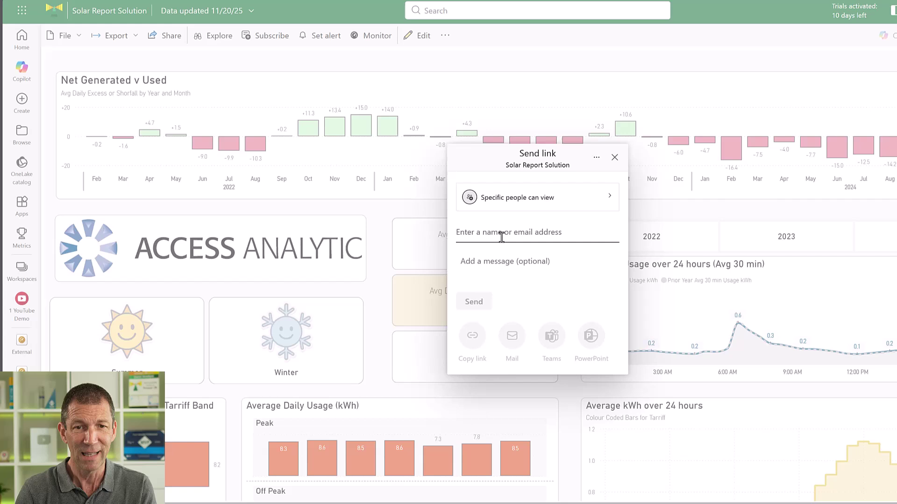
{"action": "type", "text": "wh"}
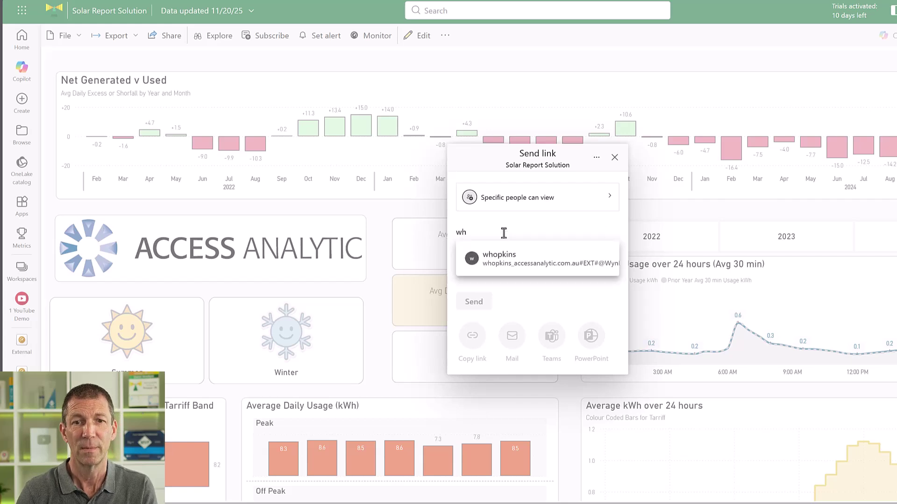
{"action": "left_click", "coordinate": [529, 267]}
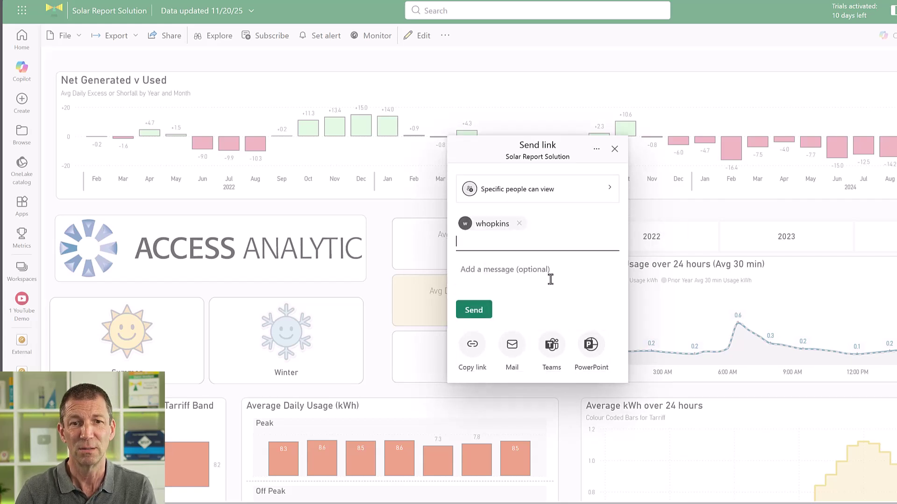
{"action": "left_click", "coordinate": [481, 316]}
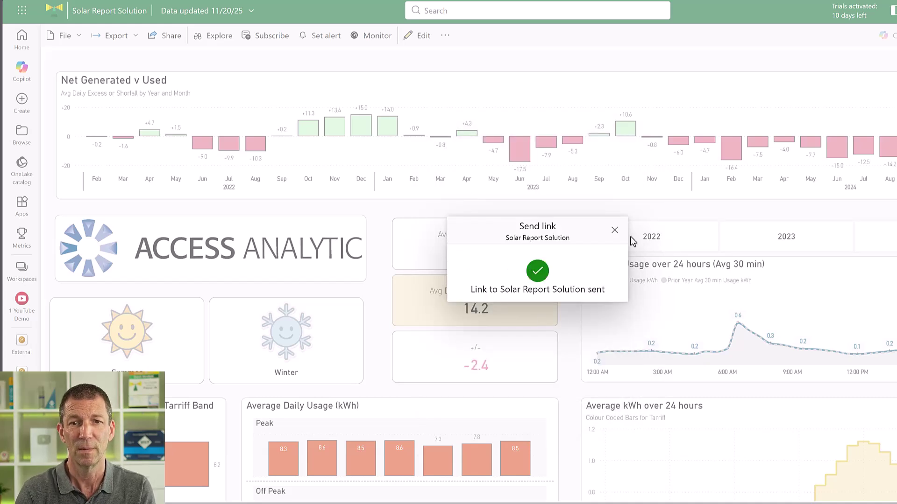
{"action": "left_click", "coordinate": [614, 231]}
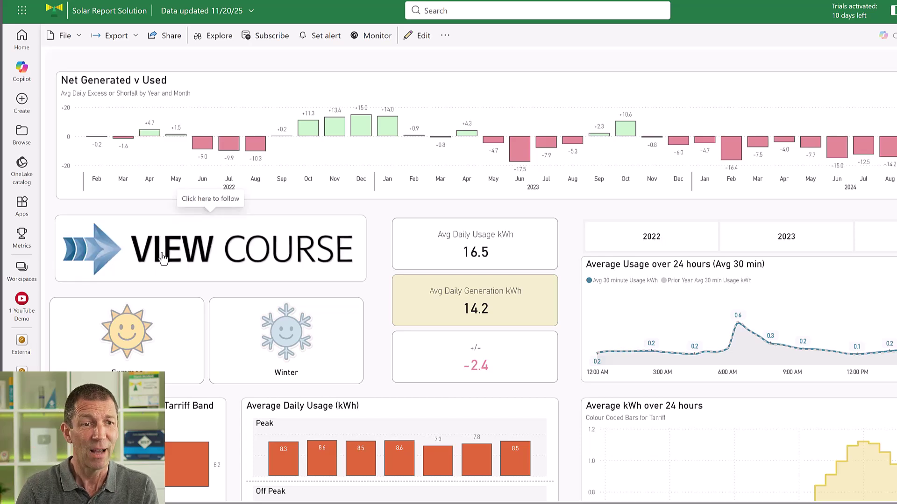
Add the guest to the 1 YouTube Demo workspace through Manage access with the Member role.
{"action": "left_click", "coordinate": [21, 306]}
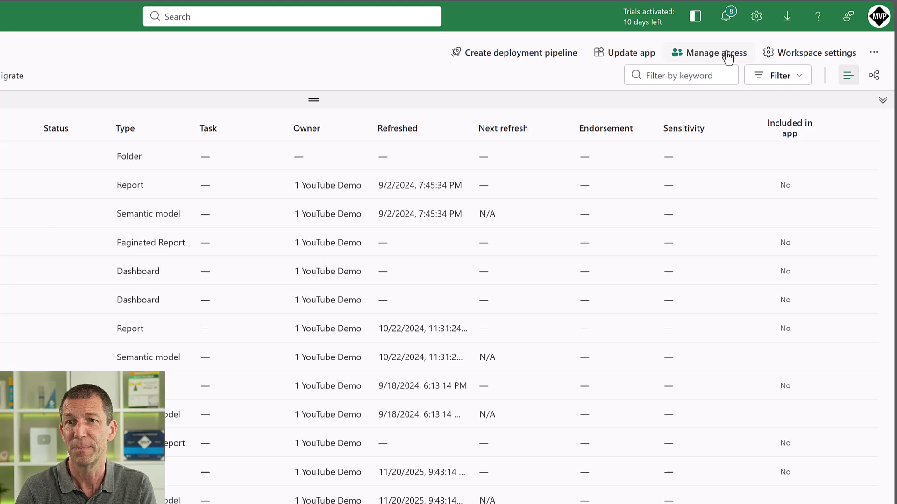
{"action": "left_click", "coordinate": [720, 60]}
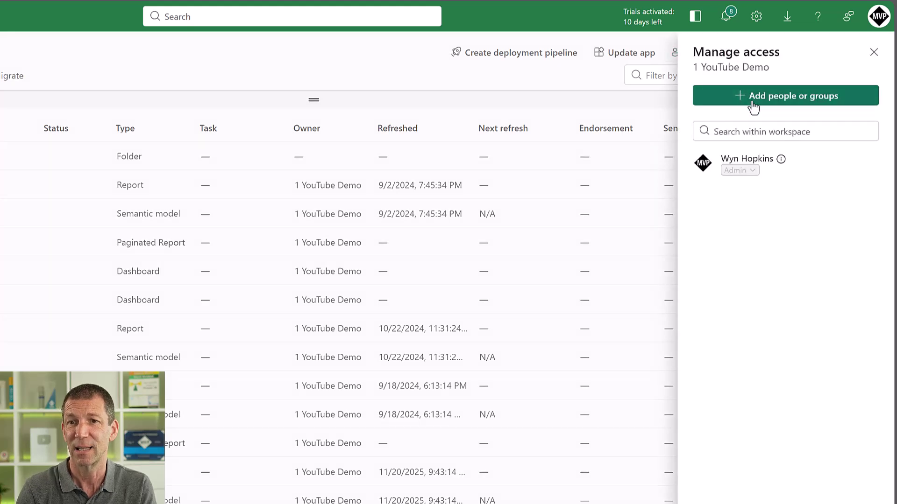
{"action": "left_click", "coordinate": [743, 96]}
{"action": "left_click", "coordinate": [738, 151]}
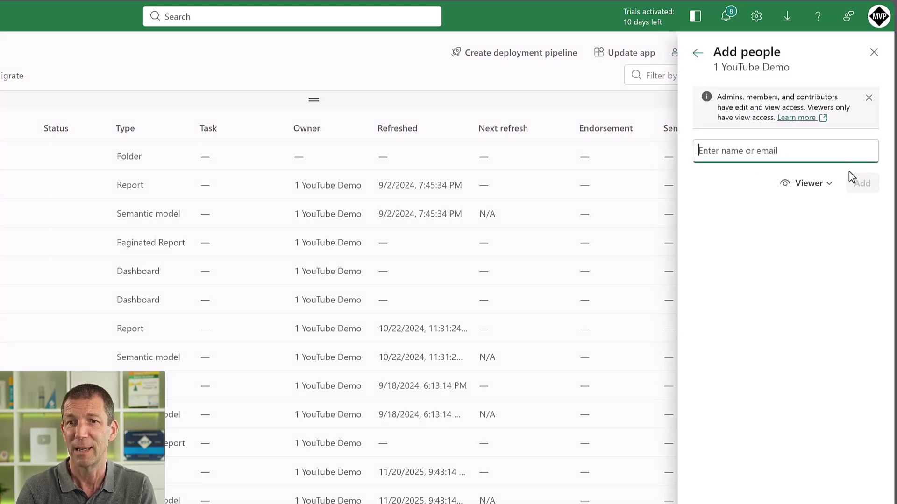
{"action": "type", "text": "whop"}
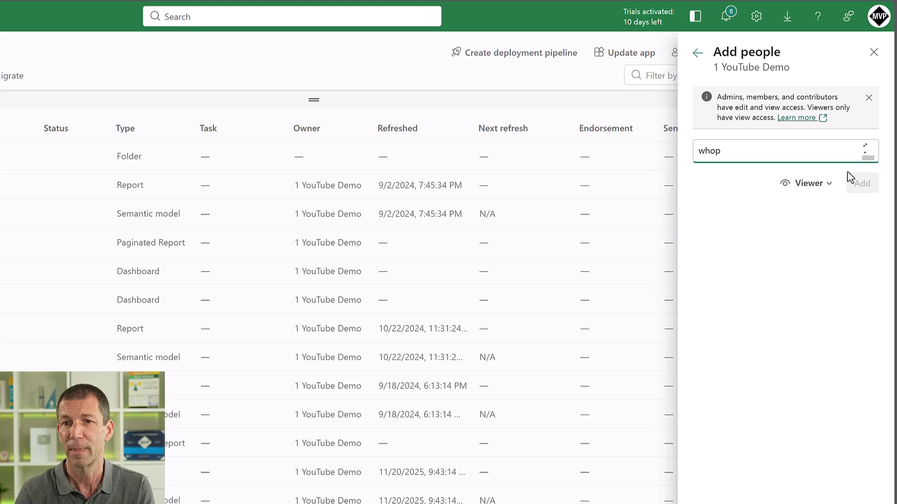
{"action": "left_click", "coordinate": [803, 187]}
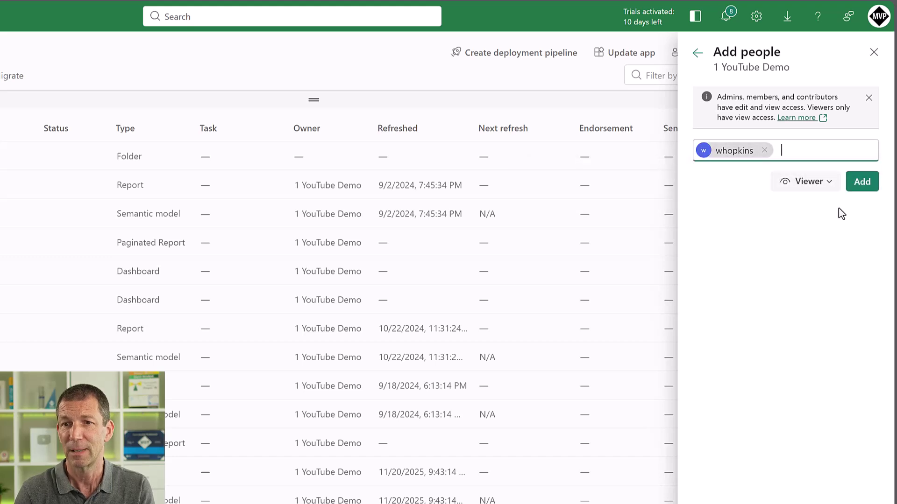
{"action": "left_click", "coordinate": [825, 182]}
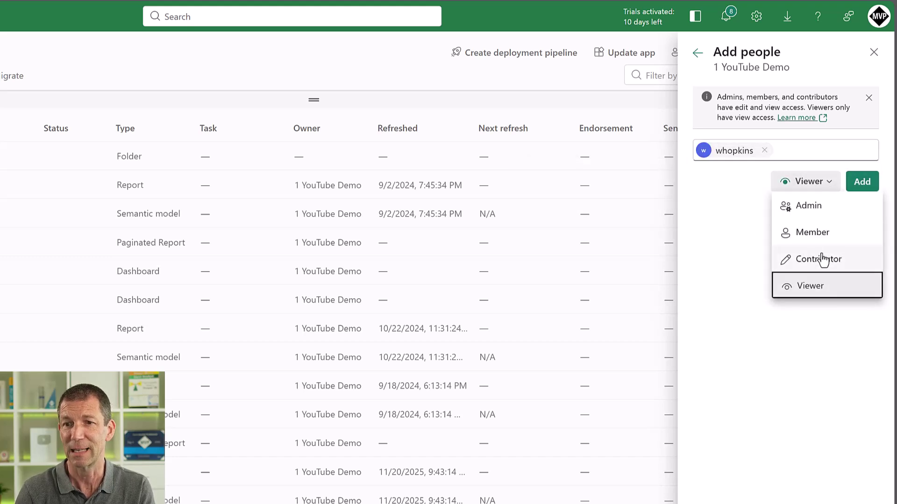
{"action": "left_click", "coordinate": [813, 233]}
{"action": "left_click", "coordinate": [863, 183]}
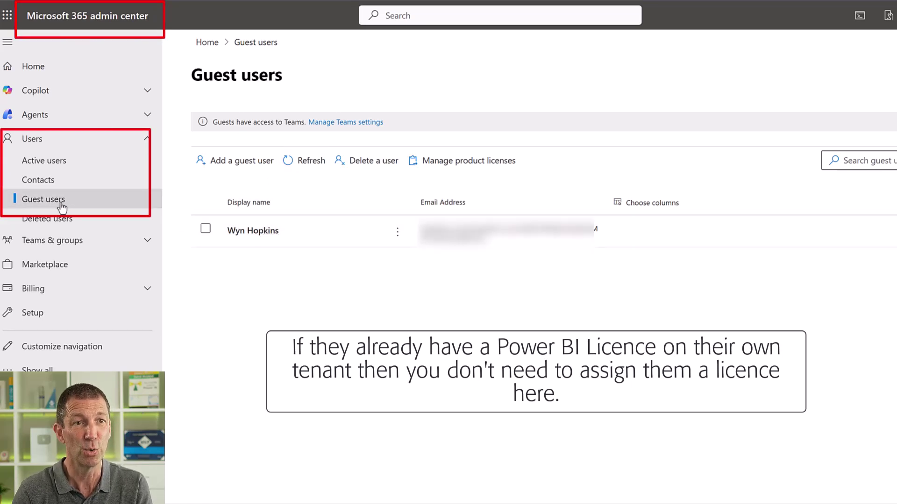
Open the guest's Licenses and apps panel and review the licence checkboxes, confirming Licenses (0).
{"action": "left_click", "coordinate": [254, 233]}
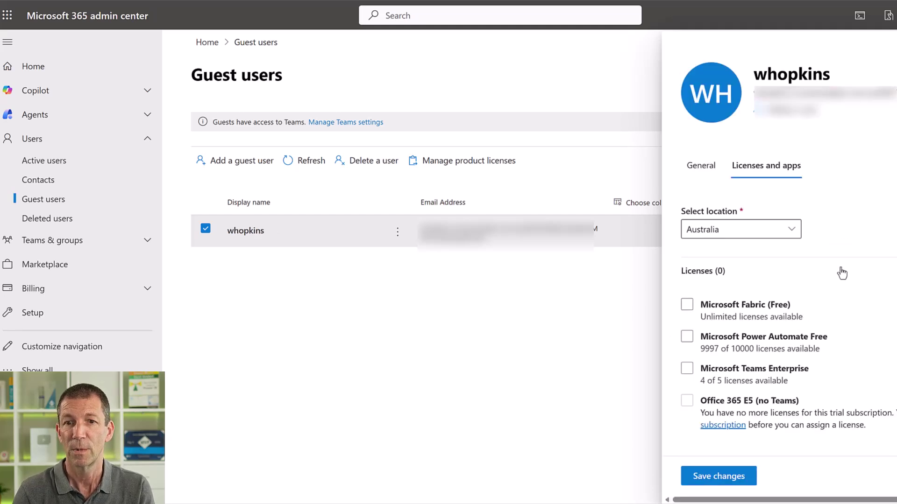
{"action": "scroll", "coordinate": [773, 287], "scroll_direction": "down", "scroll_amount": 1}
{"action": "left_click", "coordinate": [755, 326]}
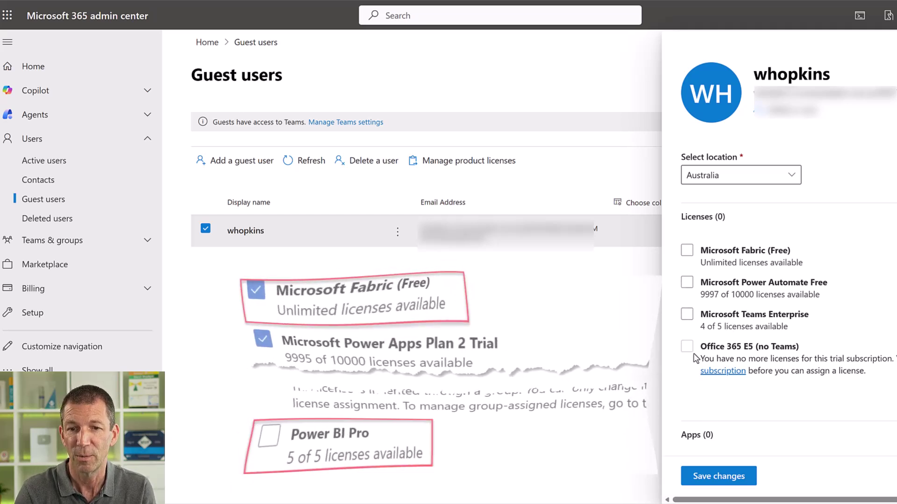
{"action": "scroll", "coordinate": [696, 359], "scroll_direction": "up", "scroll_amount": 1}
{"action": "scroll", "coordinate": [720, 336], "scroll_direction": "down", "scroll_amount": 1}
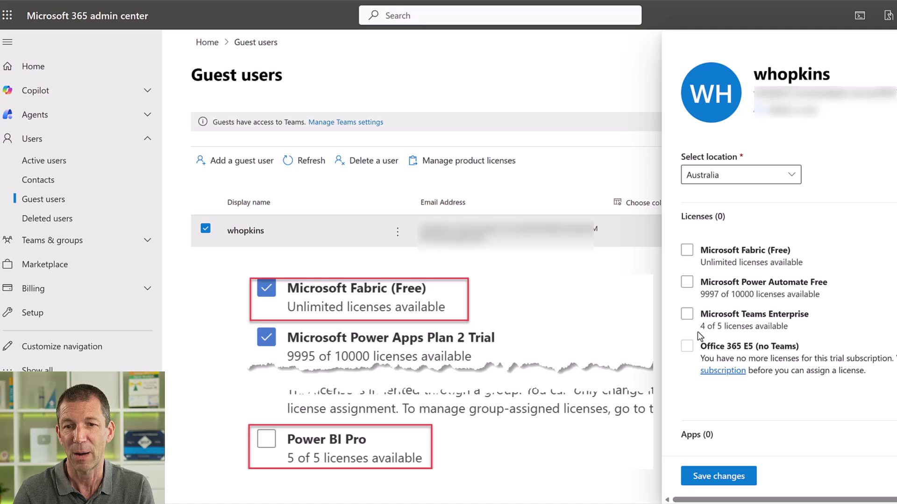
{"action": "left_click", "coordinate": [740, 318]}
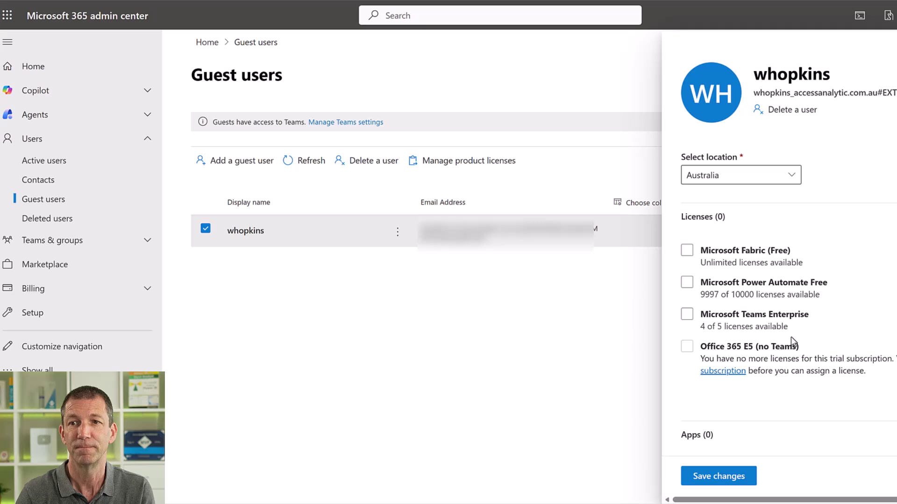
Close the licence details and open the report from the Outlook email's 'Open this report' button.
{"action": "key", "text": "Escape"}
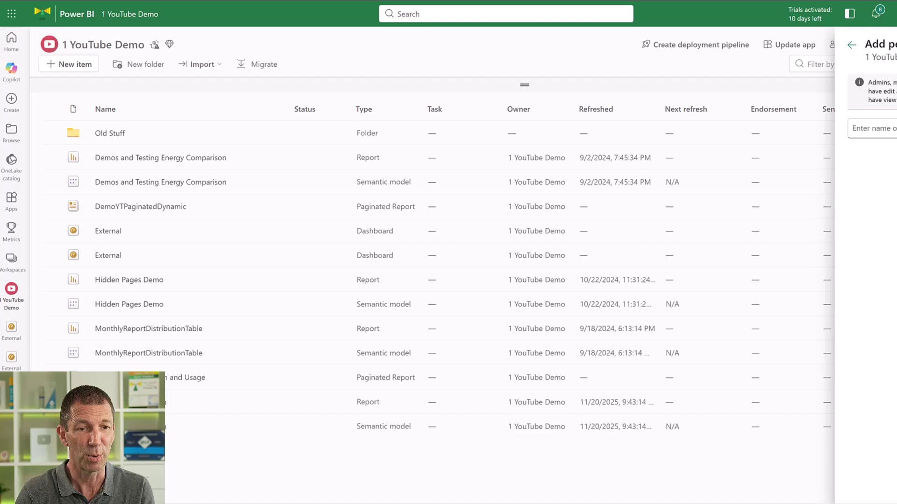
{"action": "mouse_move", "coordinate": [154, 487]}
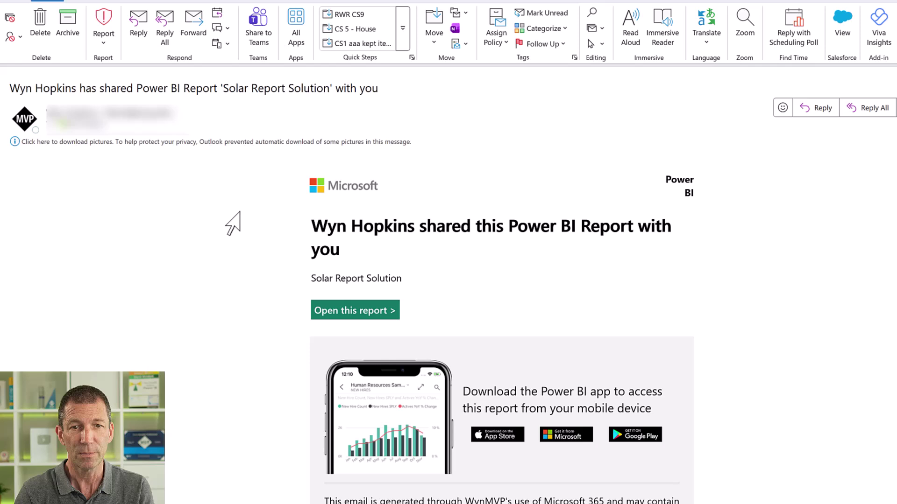
{"action": "scroll", "coordinate": [405, 288], "scroll_direction": "down", "scroll_amount": 2}
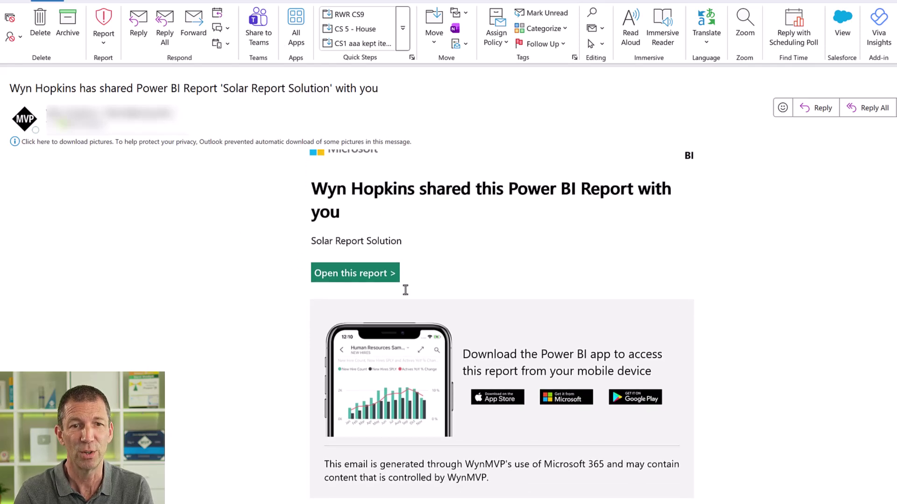
{"action": "scroll", "coordinate": [404, 297], "scroll_direction": "up", "scroll_amount": 2}
{"action": "scroll", "coordinate": [379, 286], "scroll_direction": "down", "scroll_amount": 1}
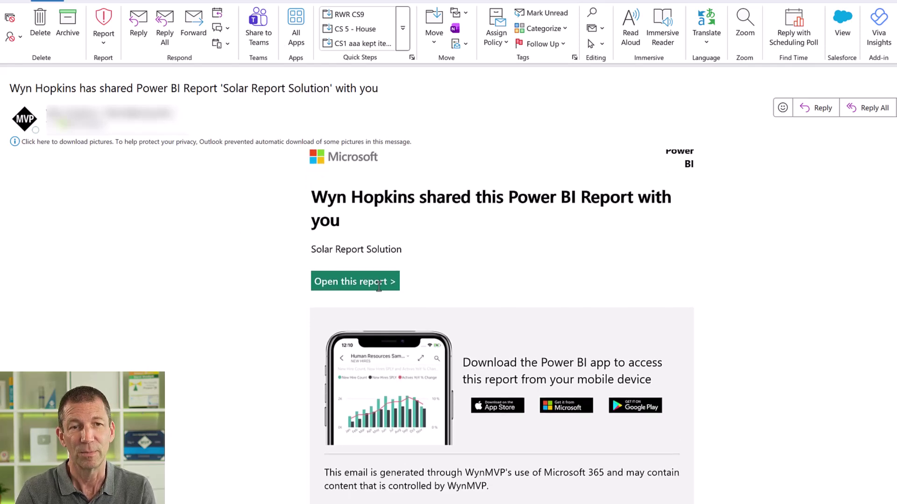
{"action": "scroll", "coordinate": [312, 219], "scroll_direction": "down", "scroll_amount": 1}
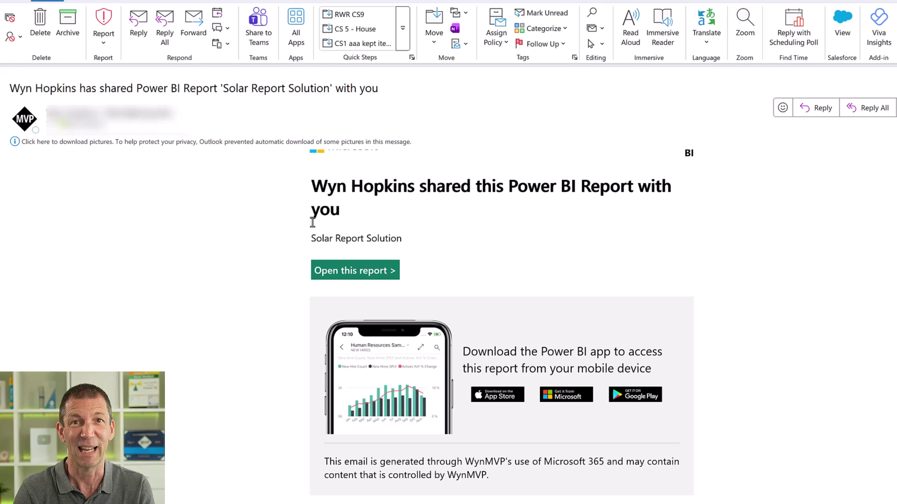
{"action": "left_click", "coordinate": [360, 274]}
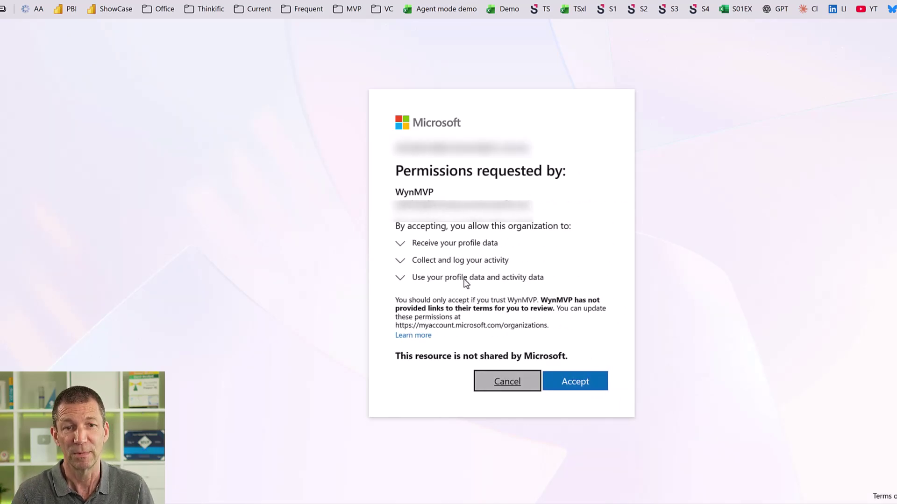
Accept the inviting organization's permissions request so Solar Report Solution loads for the guest.
{"action": "left_click", "coordinate": [566, 388]}
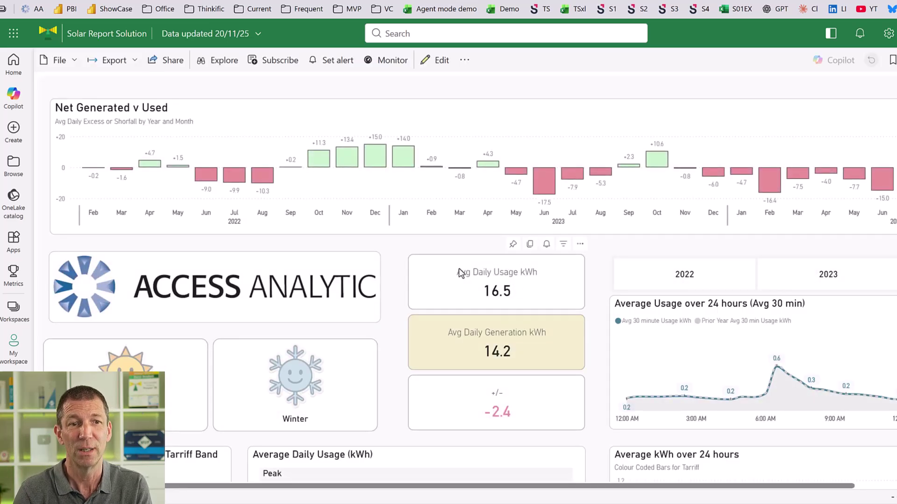
Enter the 1 YouTube Demo workspace, clear its tips and task flow area, and open Solar Report Solution.
{"action": "left_click", "coordinate": [17, 313]}
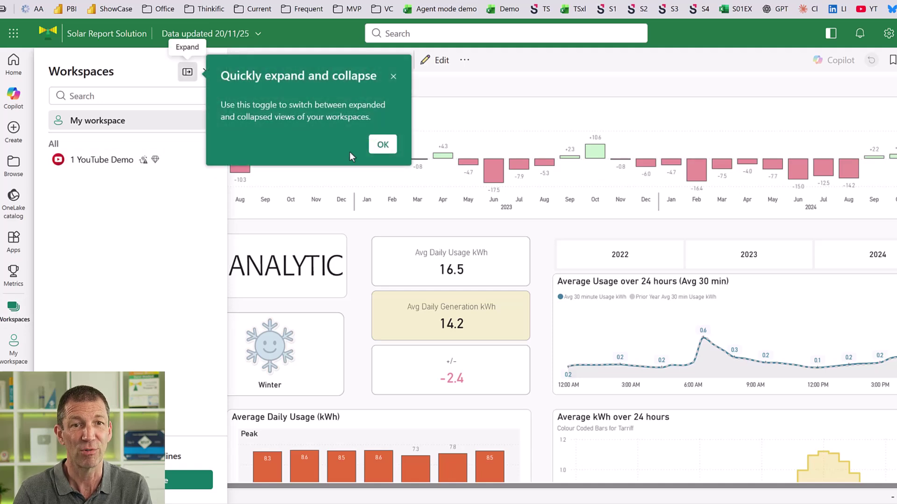
{"action": "left_click", "coordinate": [383, 145]}
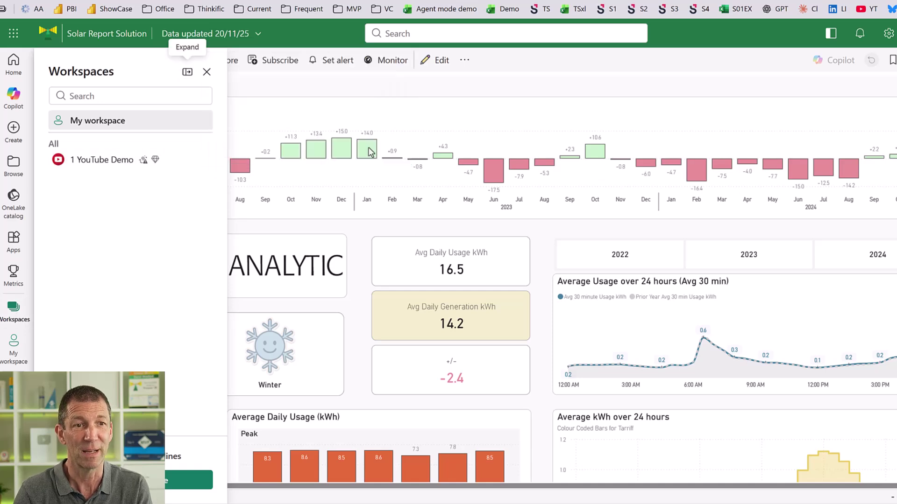
{"action": "left_click", "coordinate": [121, 161]}
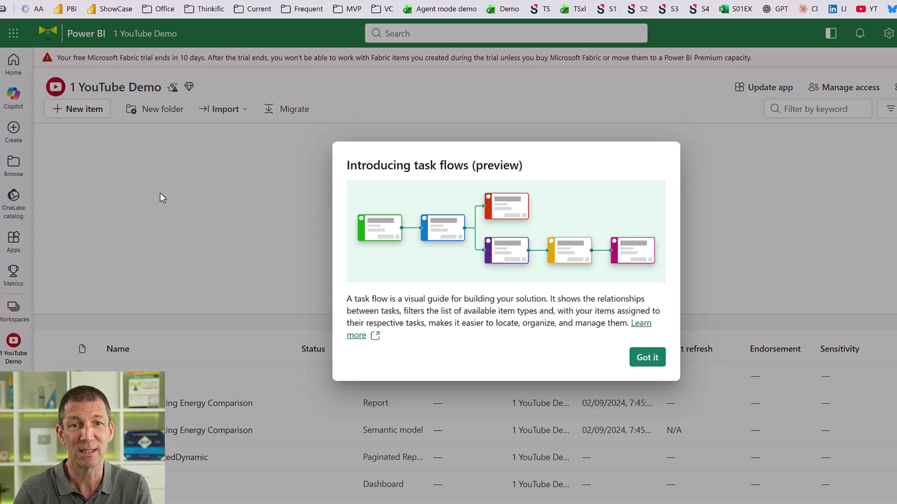
{"action": "left_click", "coordinate": [650, 362]}
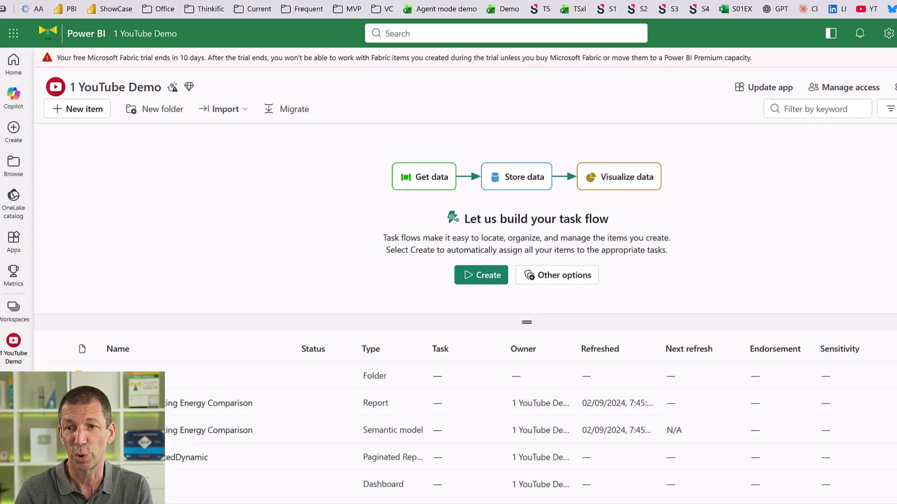
{"action": "left_click", "coordinate": [526, 321]}
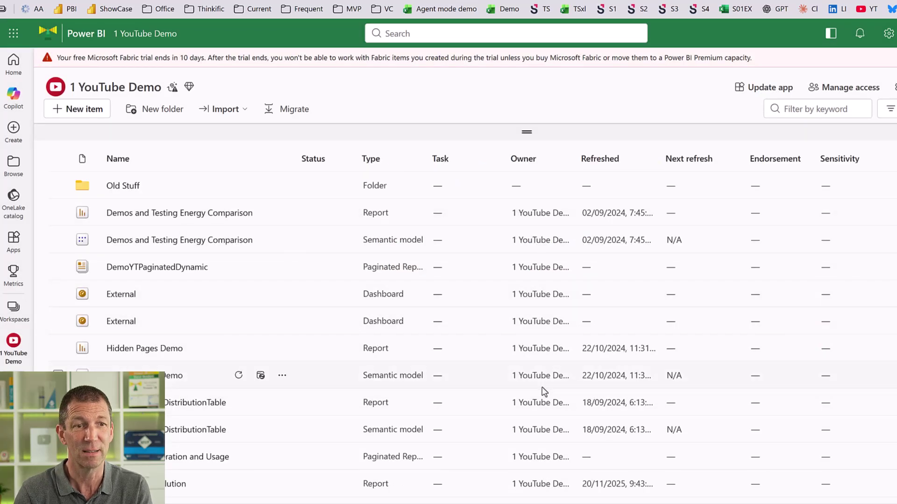
{"action": "scroll", "coordinate": [161, 446], "scroll_direction": "down", "scroll_amount": 1}
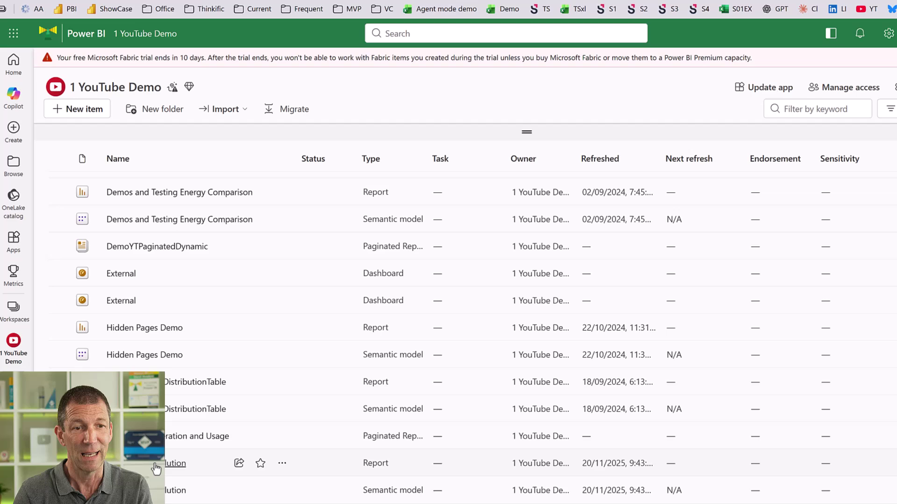
{"action": "left_click", "coordinate": [156, 467]}
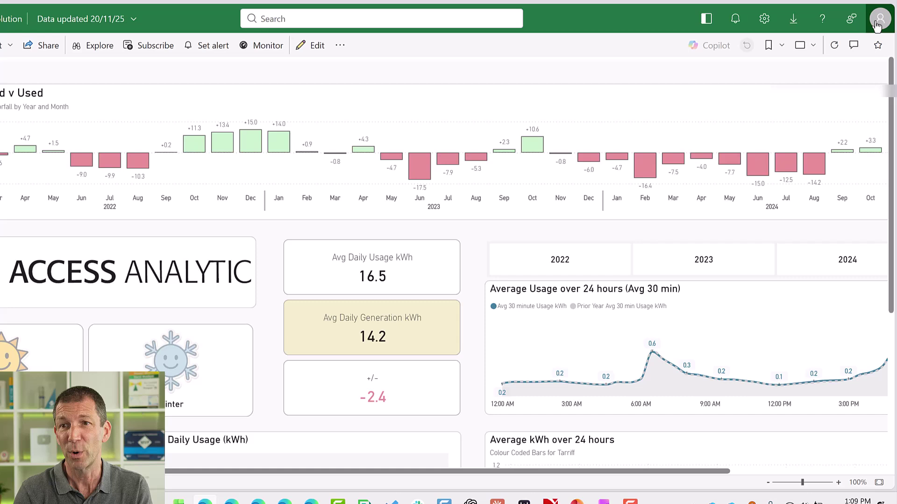
Open the profile avatar's account panel to check the current tenant and licence.
{"action": "left_click", "coordinate": [877, 24]}
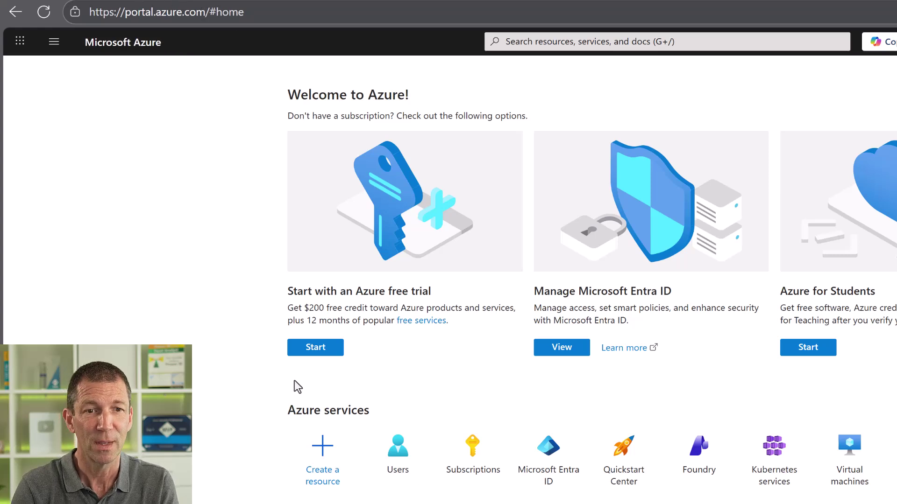
From the Azure Users list, choose New user > Invite external user.
{"action": "mouse_move", "coordinate": [406, 464]}
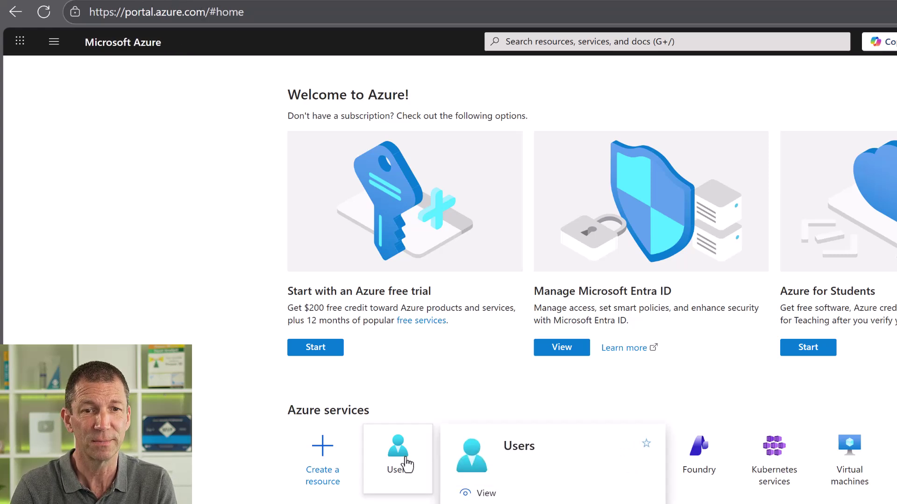
{"action": "left_click", "coordinate": [405, 462]}
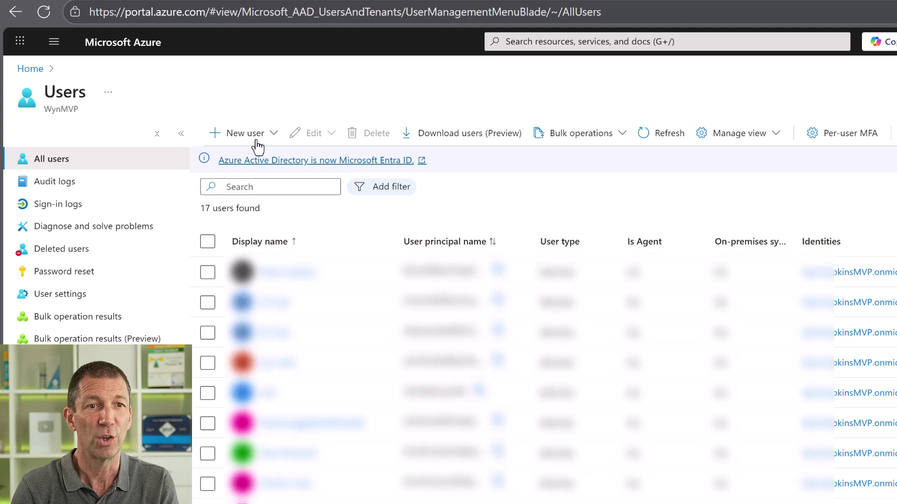
{"action": "left_click", "coordinate": [257, 140]}
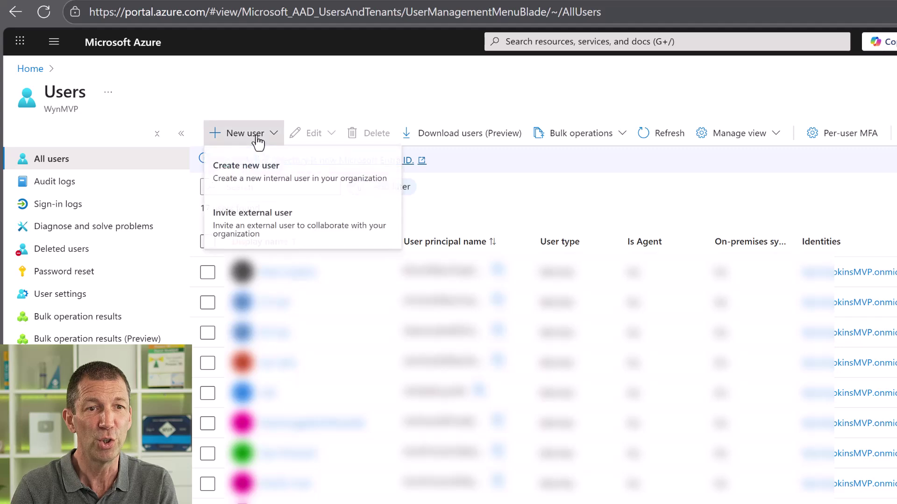
{"action": "left_click", "coordinate": [252, 230]}
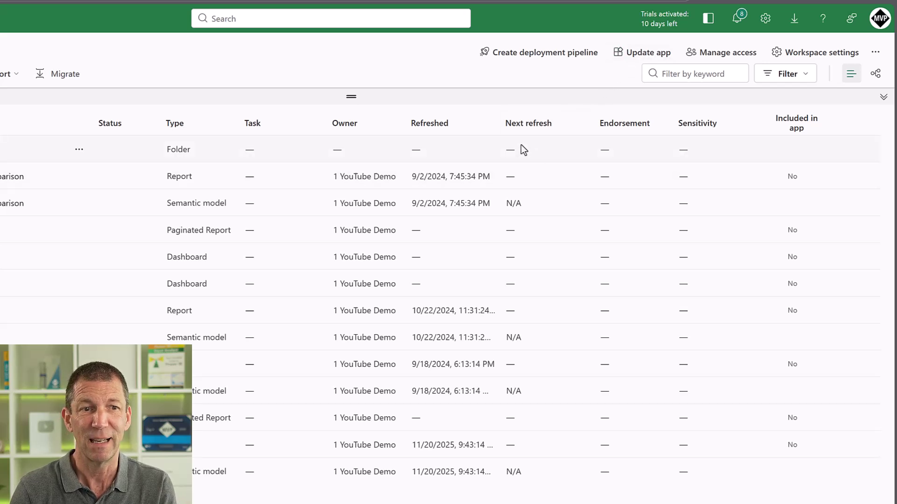
Start updating the 1 YouTube Demo app and switch to its Audience settings.
{"action": "left_click", "coordinate": [653, 52]}
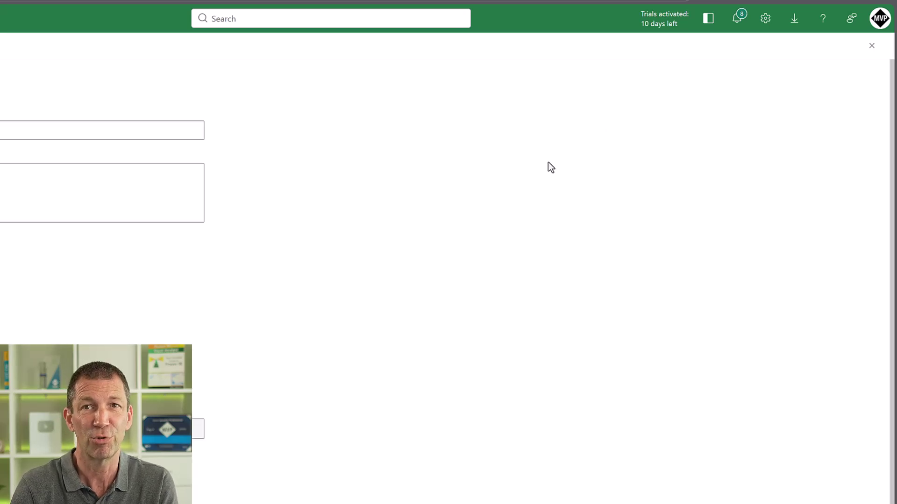
{"action": "left_click", "coordinate": [119, 50]}
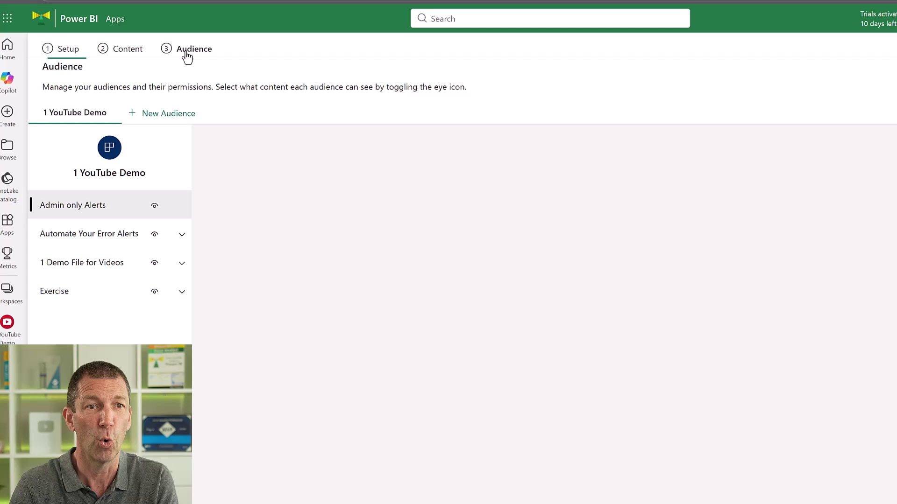